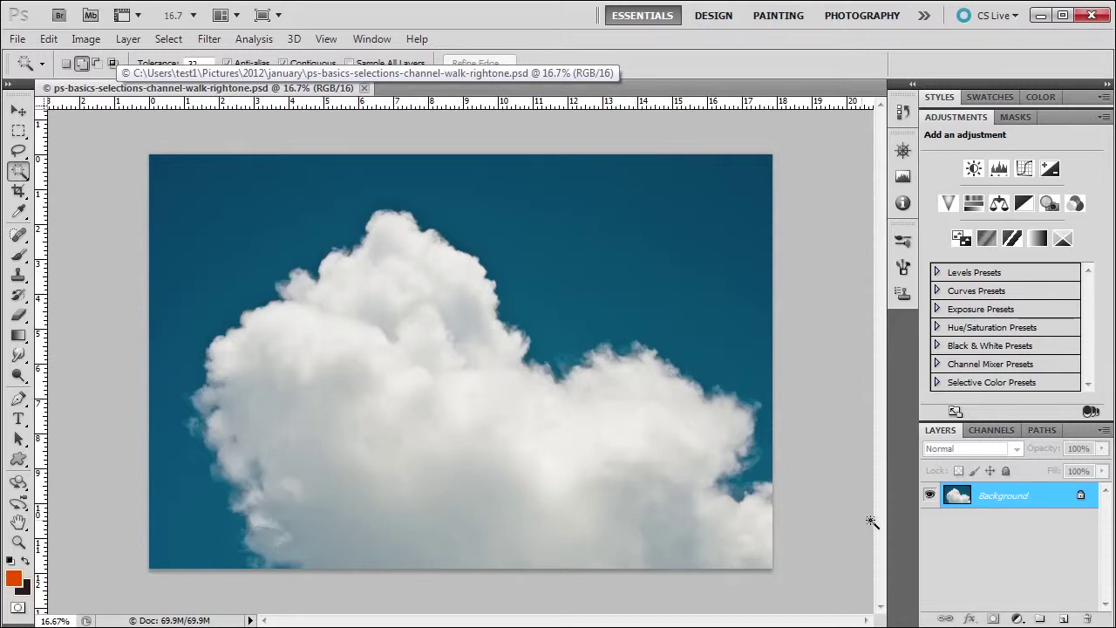
Switch from the Layers list to the Channels panel to show the RGB, Red, Green and Blue channels.
left_click(994, 430)
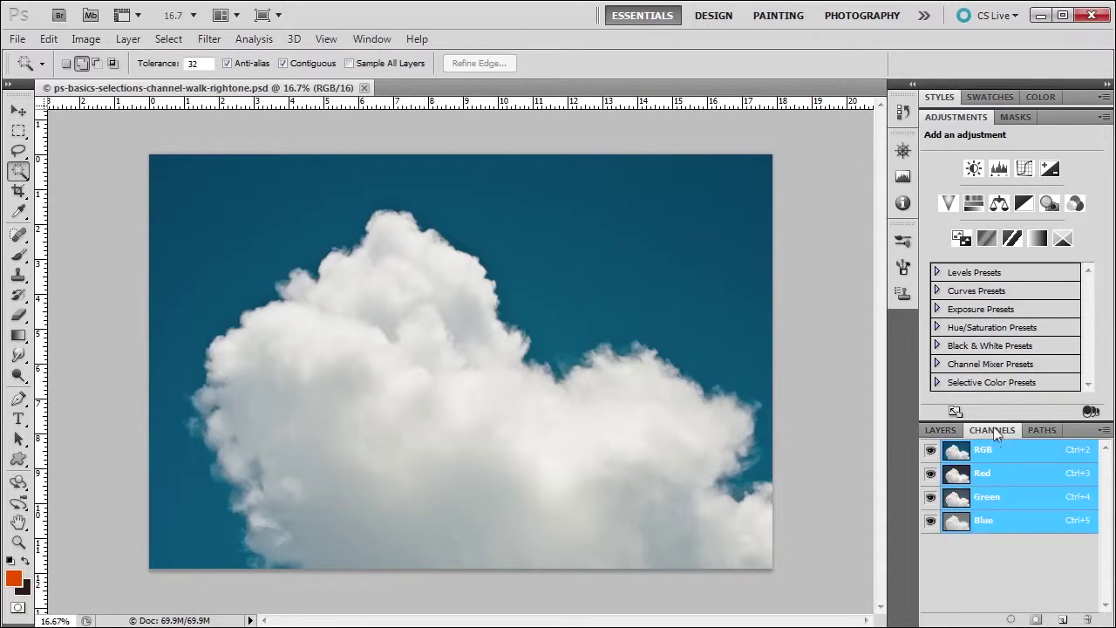
left_click(359, 40)
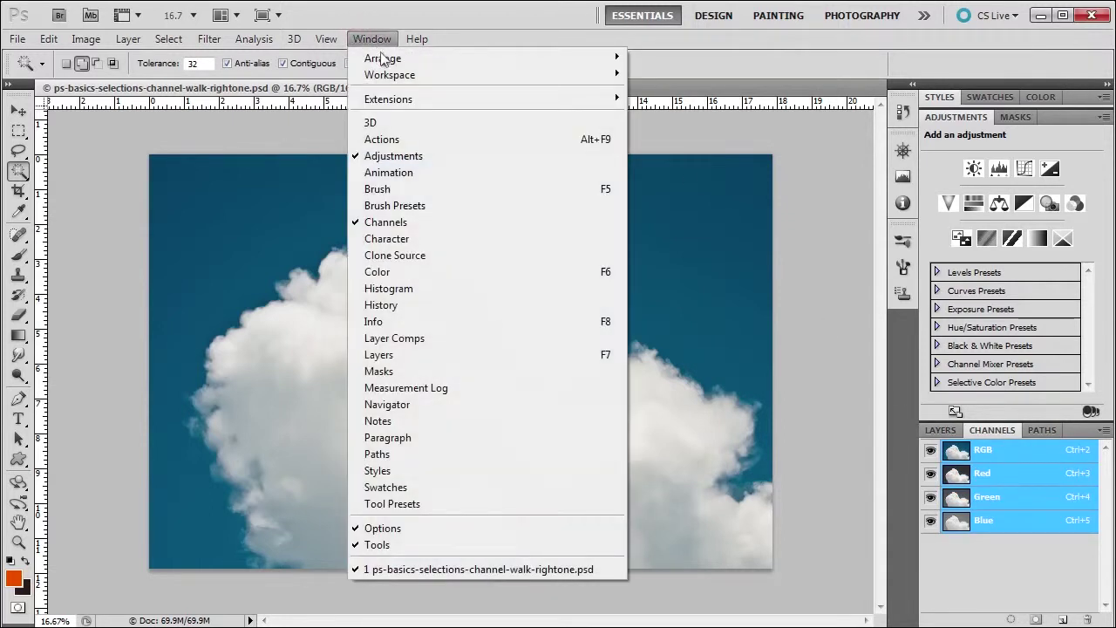
left_click(732, 58)
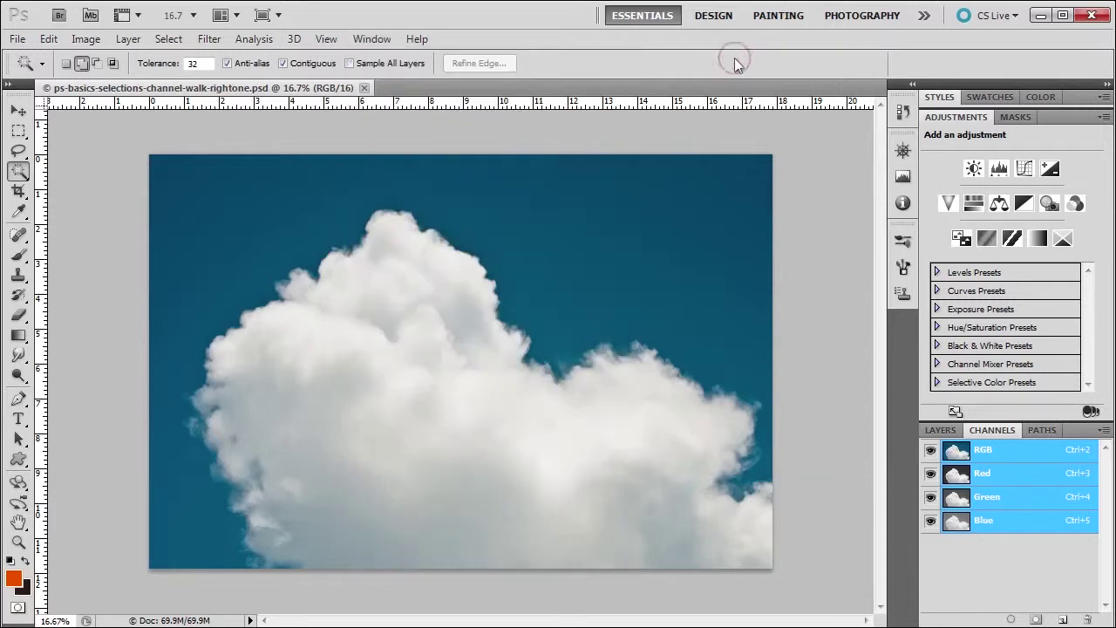
View the Red, Green and Blue channels one by one to compare sky contrast, ending on Blue.
left_click(999, 454)
left_click(1008, 480)
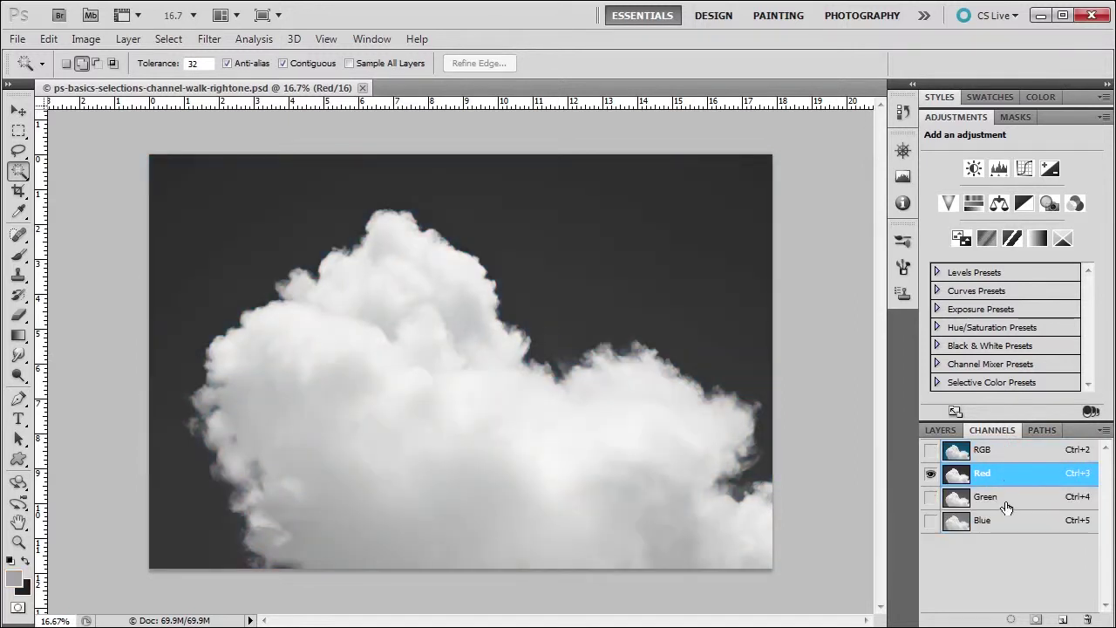
left_click(1005, 499)
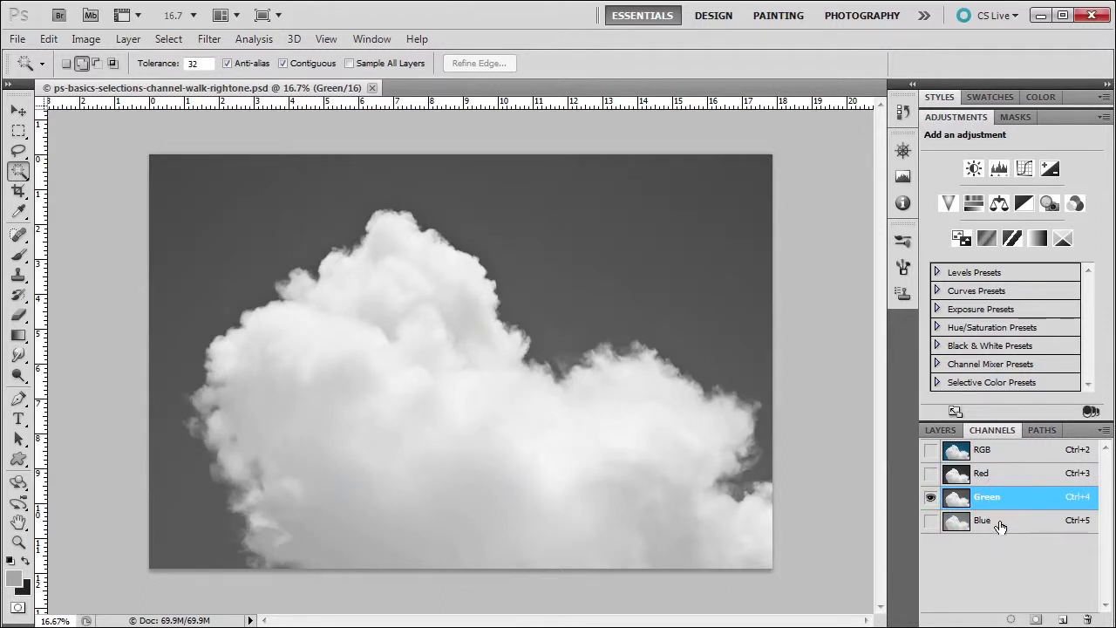
left_click(1001, 523)
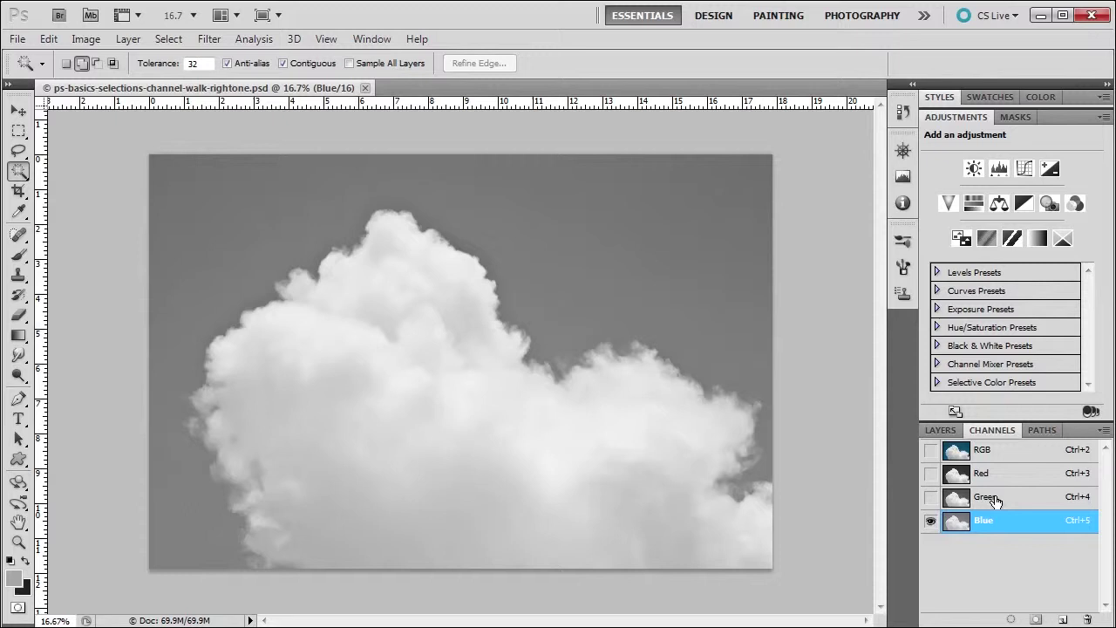
left_click(992, 500)
left_click(990, 479)
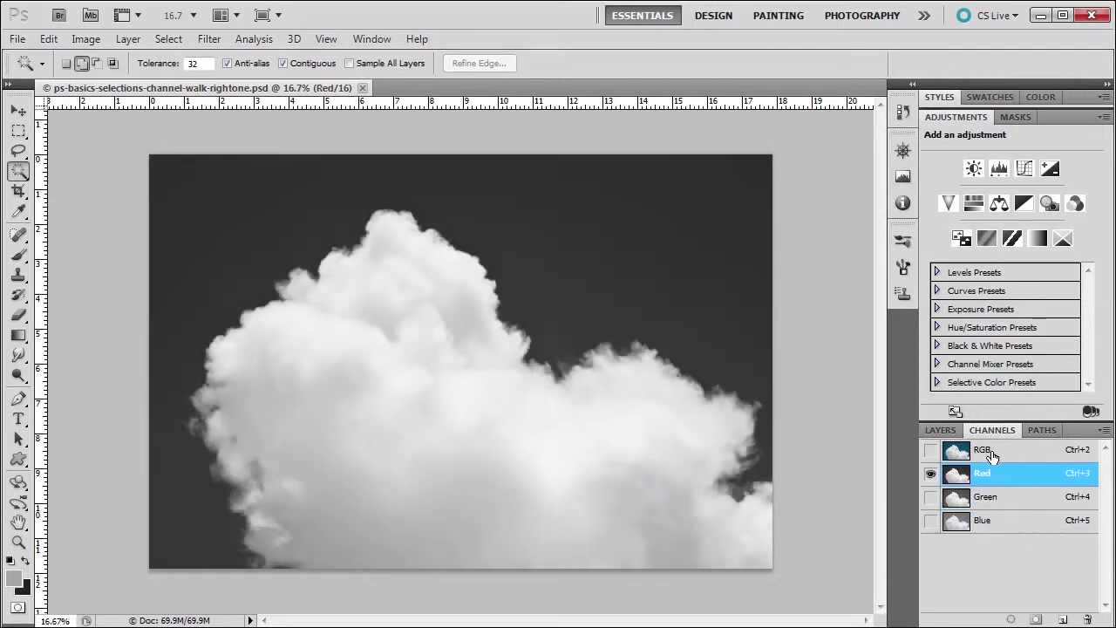
left_click(992, 455)
left_click(995, 475)
left_click(996, 499)
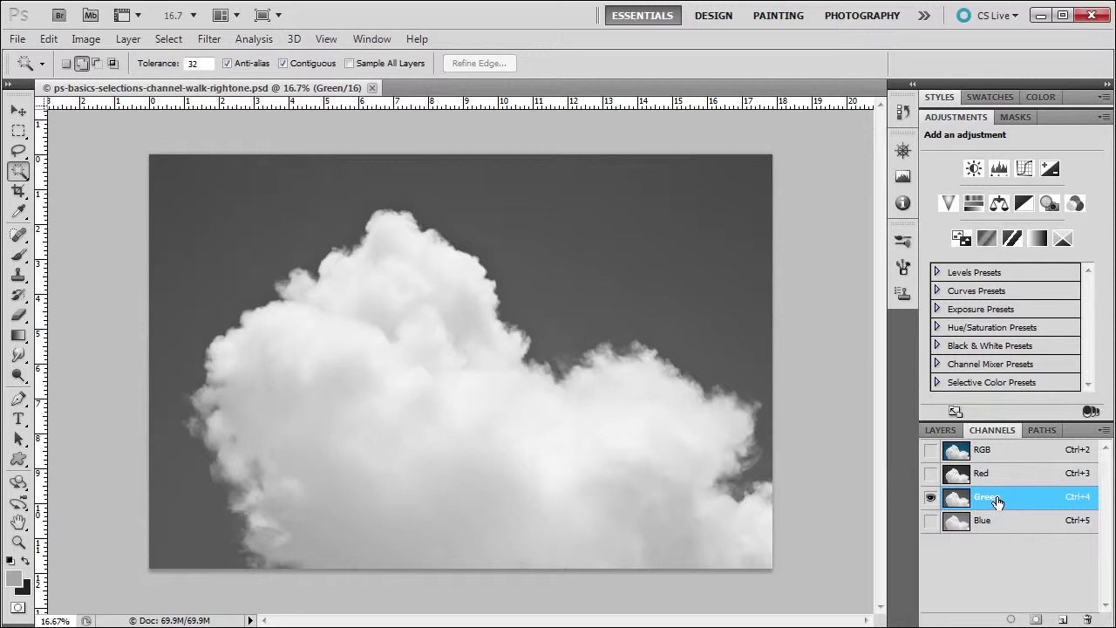
left_click(1003, 523)
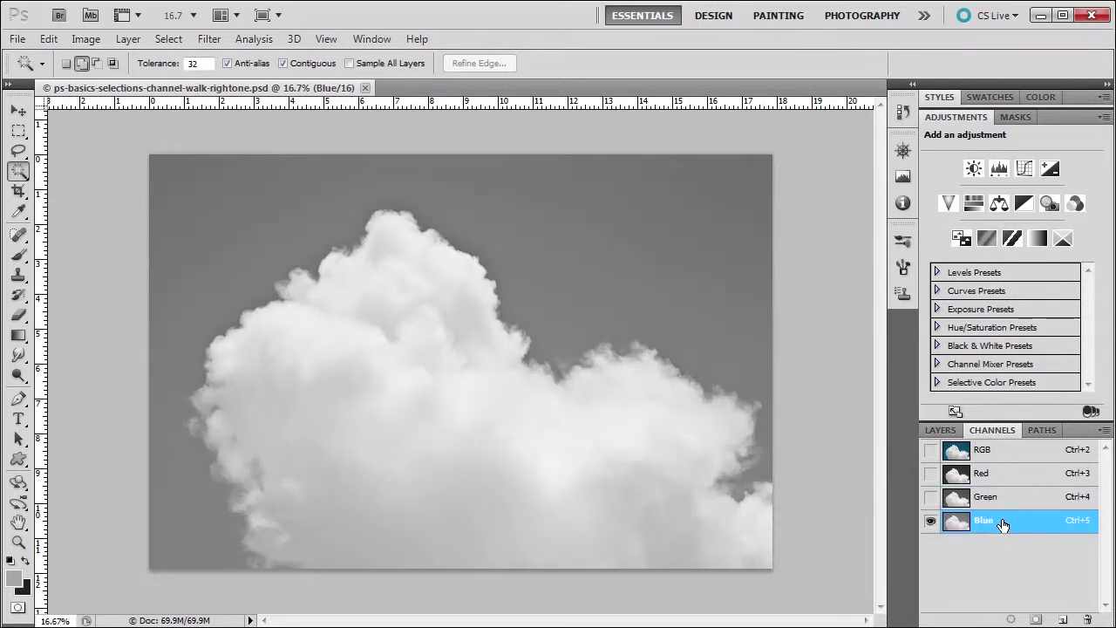
On the Red channel, Magic Wand the dark sky around the cloud, then return to RGB.
left_click(1005, 475)
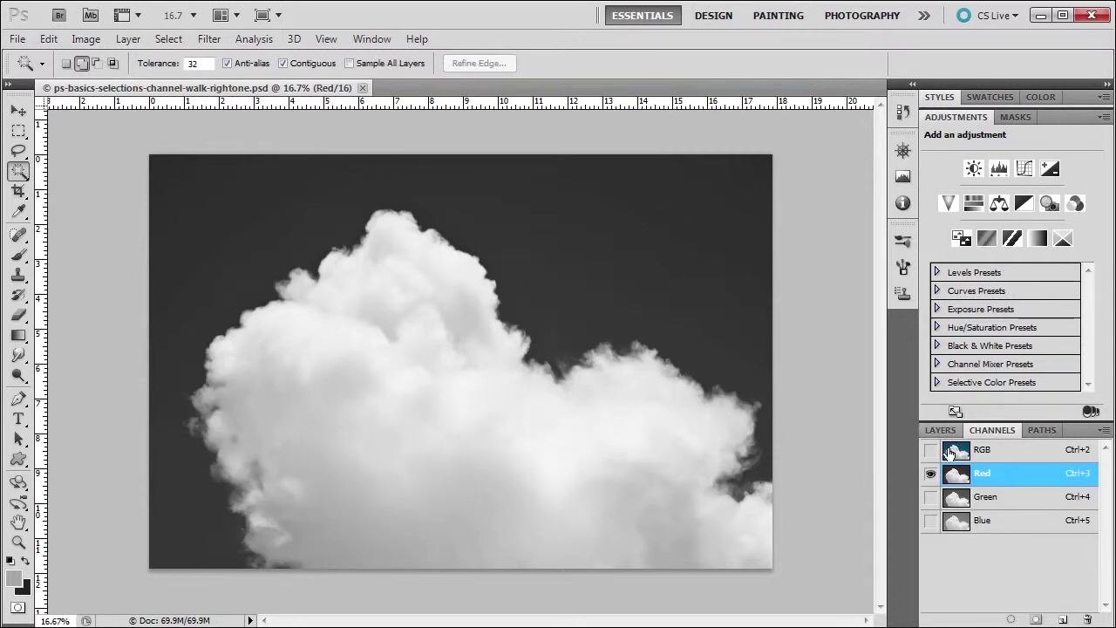
left_click(980, 451)
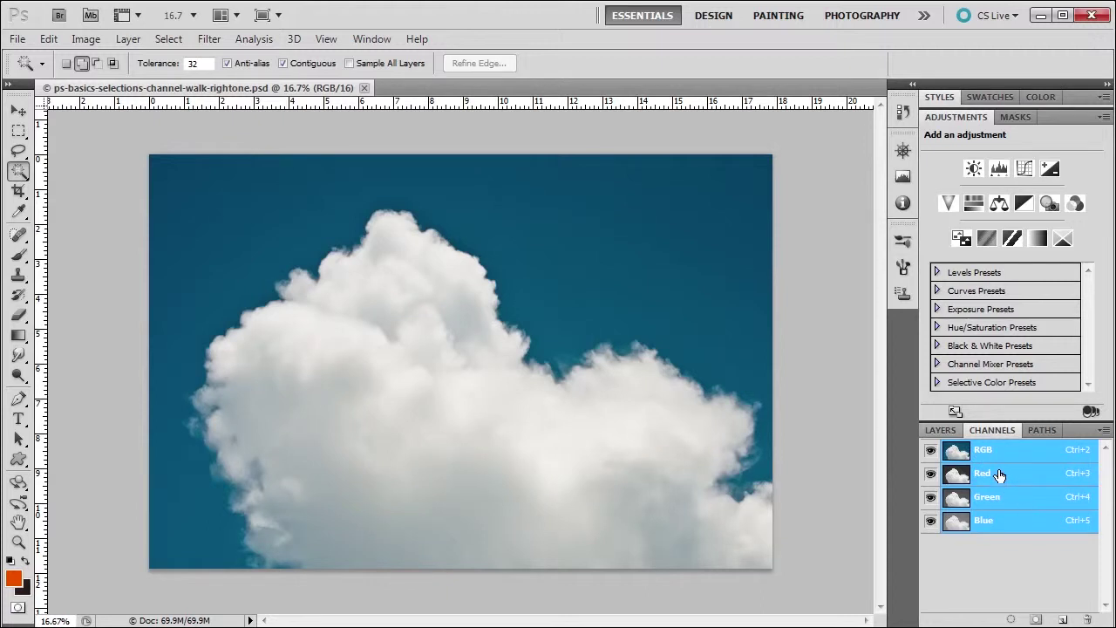
left_click(999, 474)
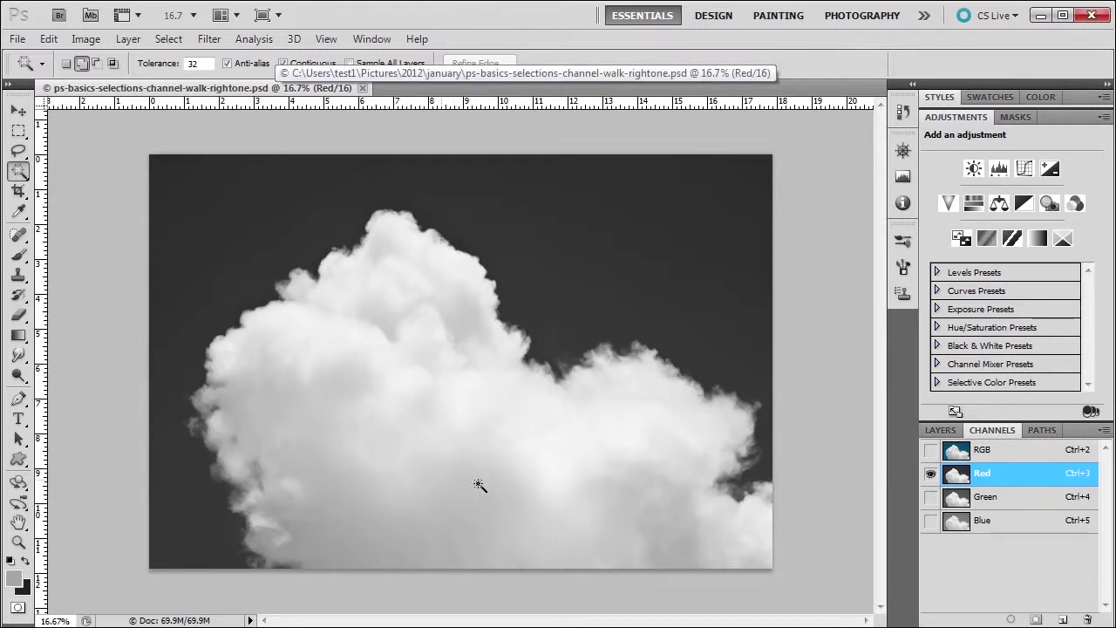
left_click(209, 234)
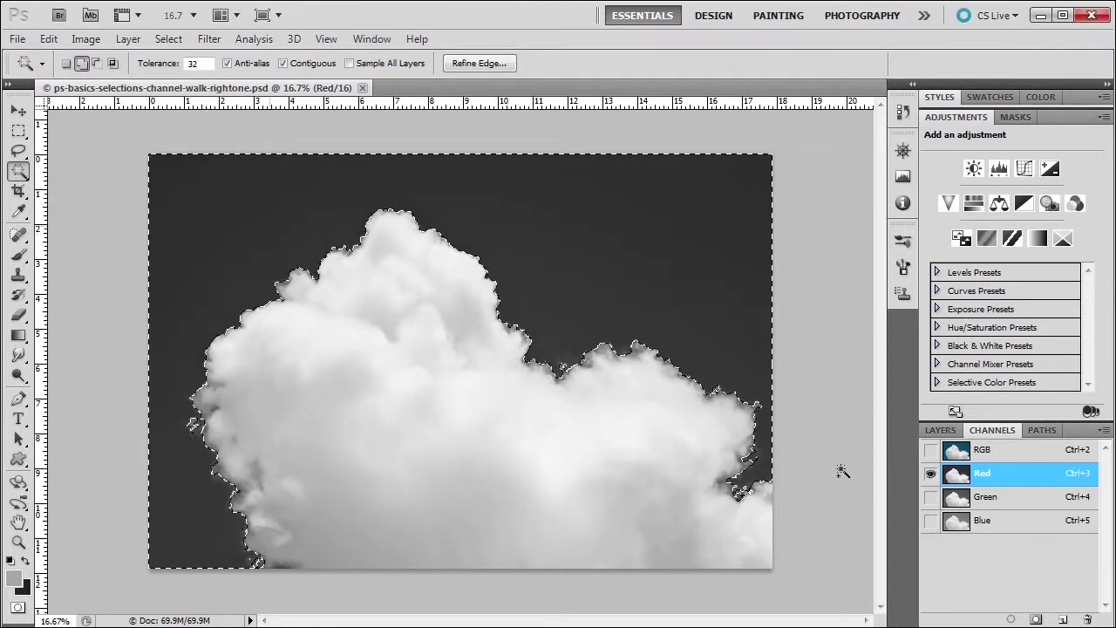
left_click(985, 449)
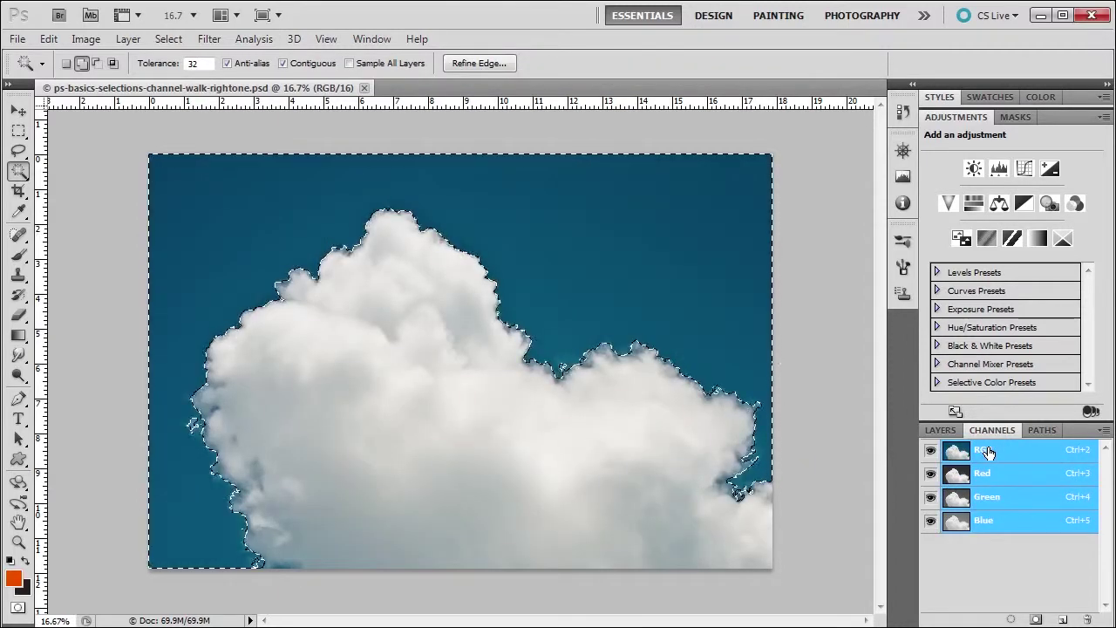
Back in Layers, invert the selection onto the cloud with Select > Inverse and launch Refine Edge.
left_click(938, 431)
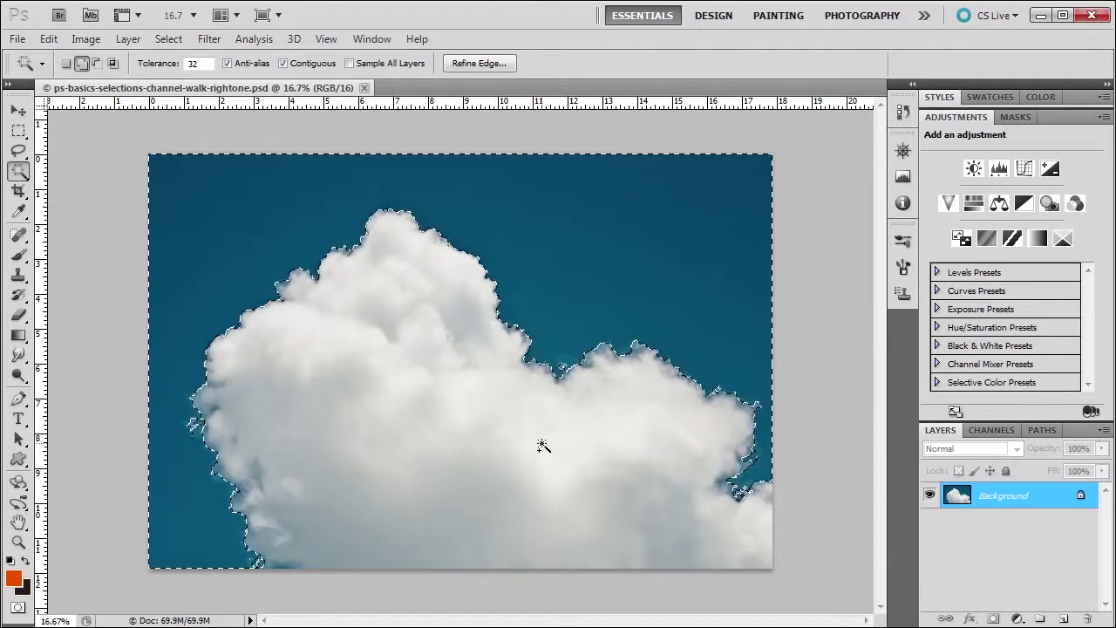
left_click(163, 40)
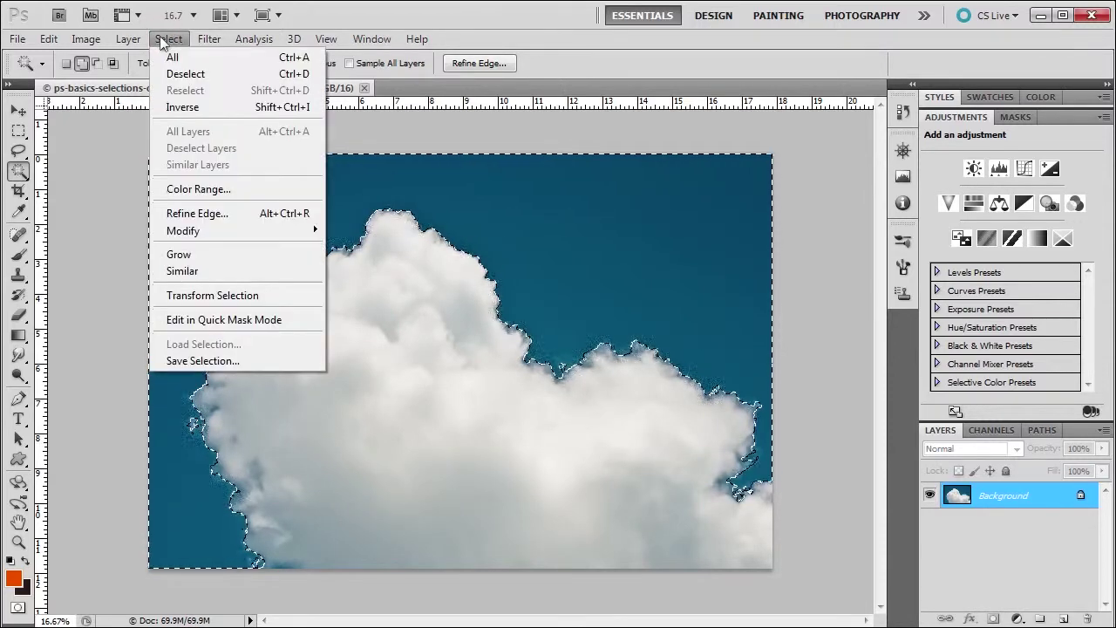
left_click(182, 107)
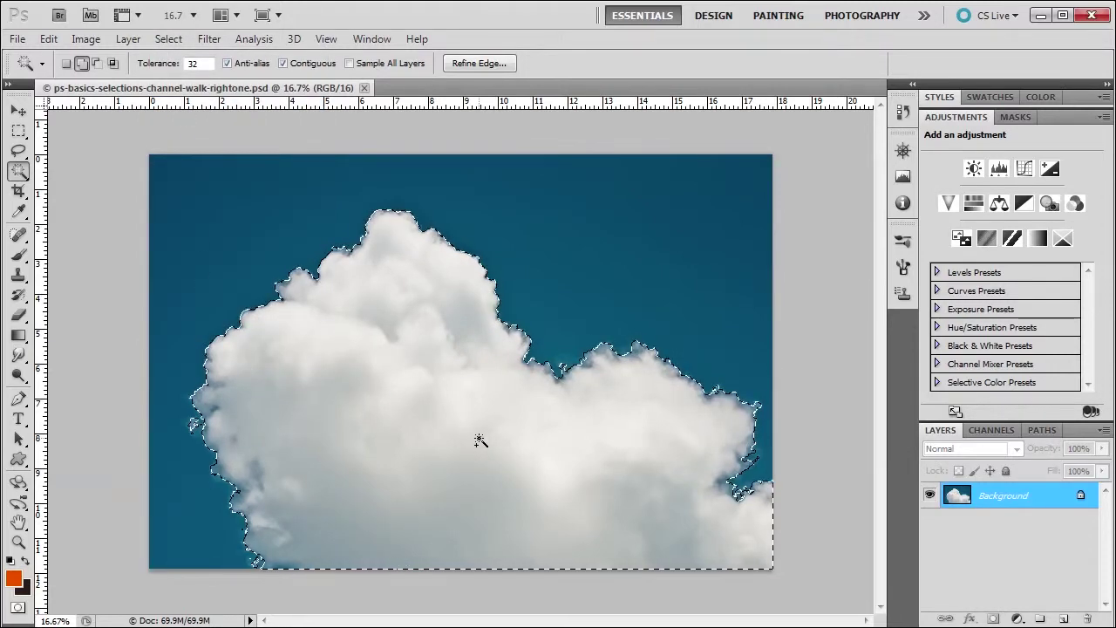
left_click(478, 66)
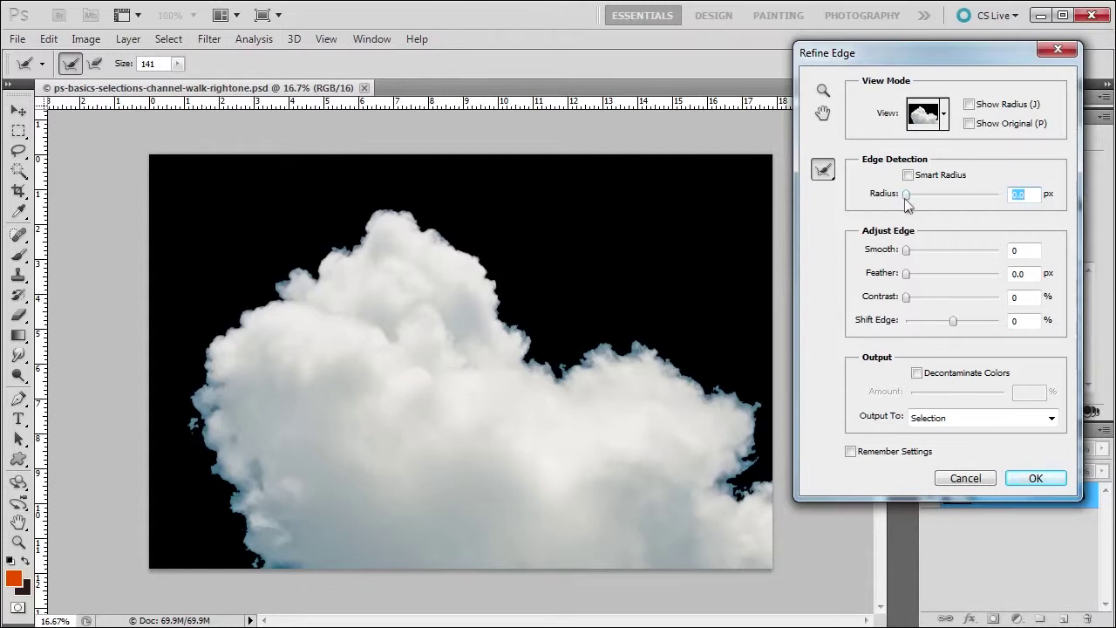
Refine the edge with Radius 186.9 px, Shift Edge -42%, Decontaminate Colors 100%, output New Layer with Layer Mask.
left_click_drag(904, 200, 993, 199)
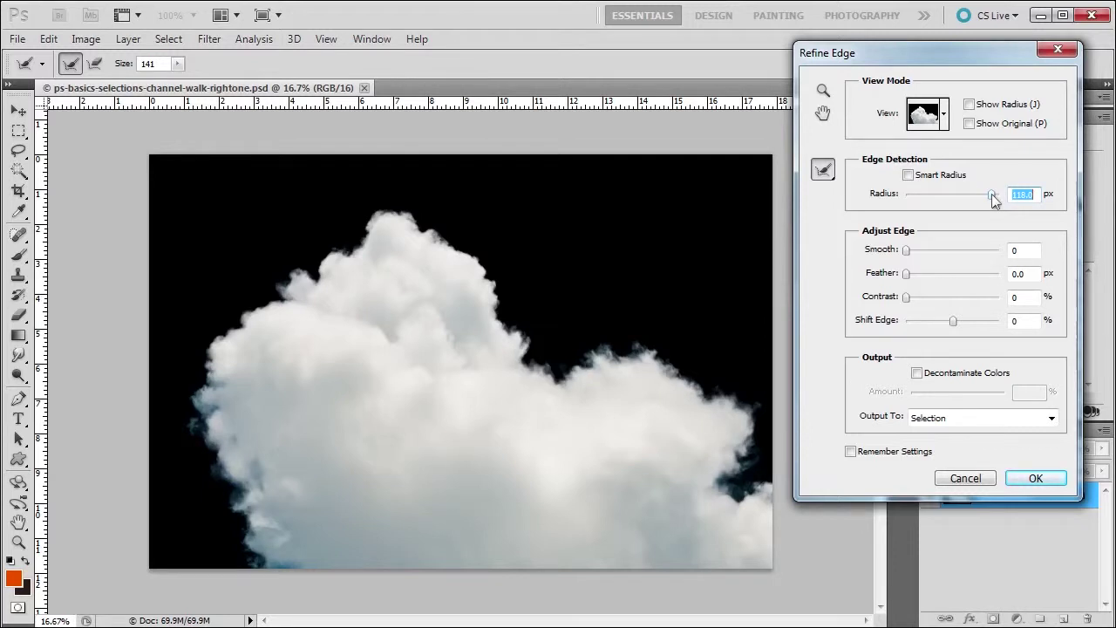
left_click_drag(993, 199, 995, 199)
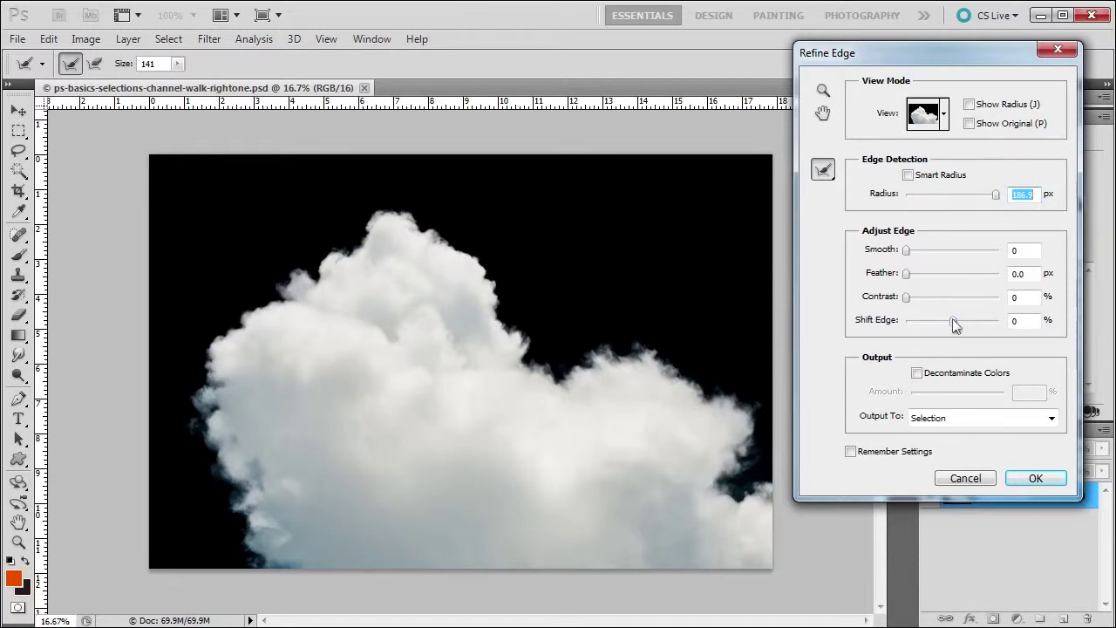
left_click_drag(954, 324, 934, 327)
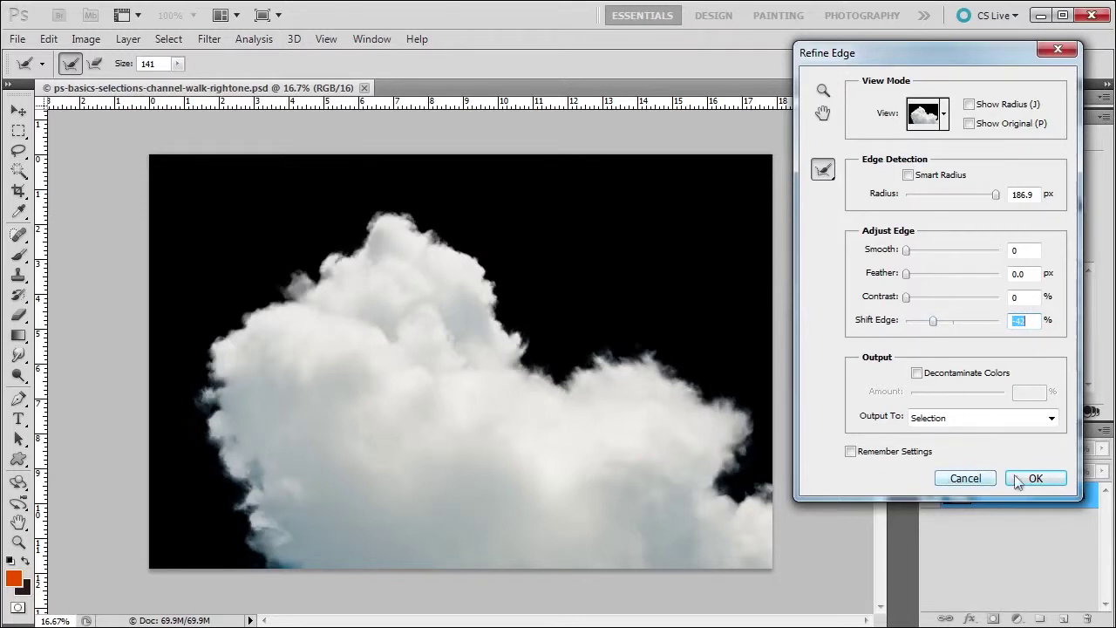
left_click(916, 374)
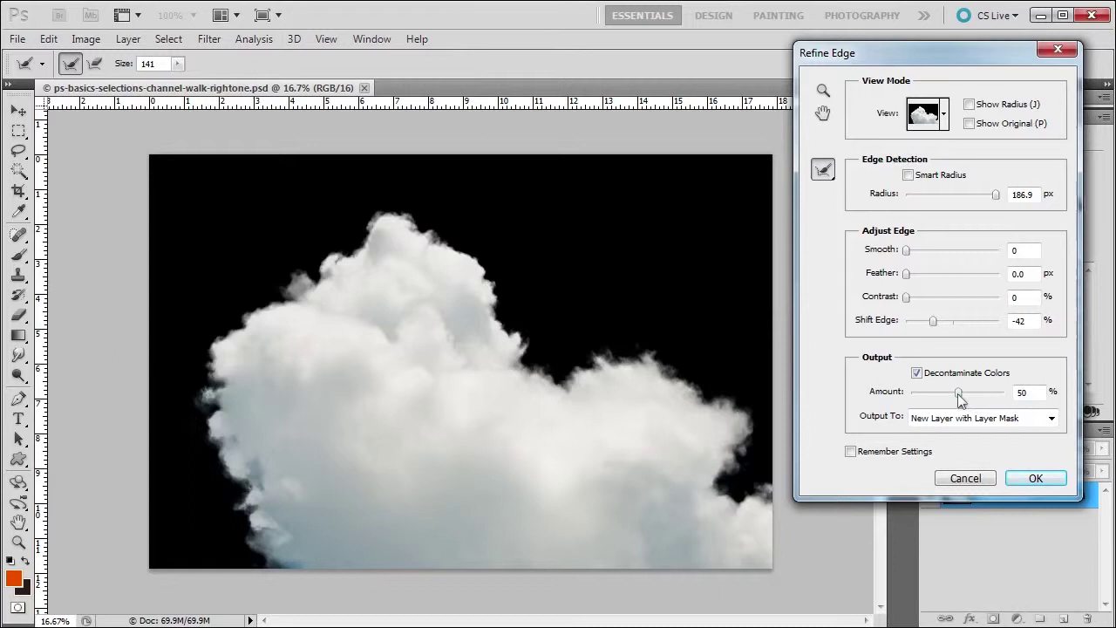
left_click_drag(958, 393, 1019, 403)
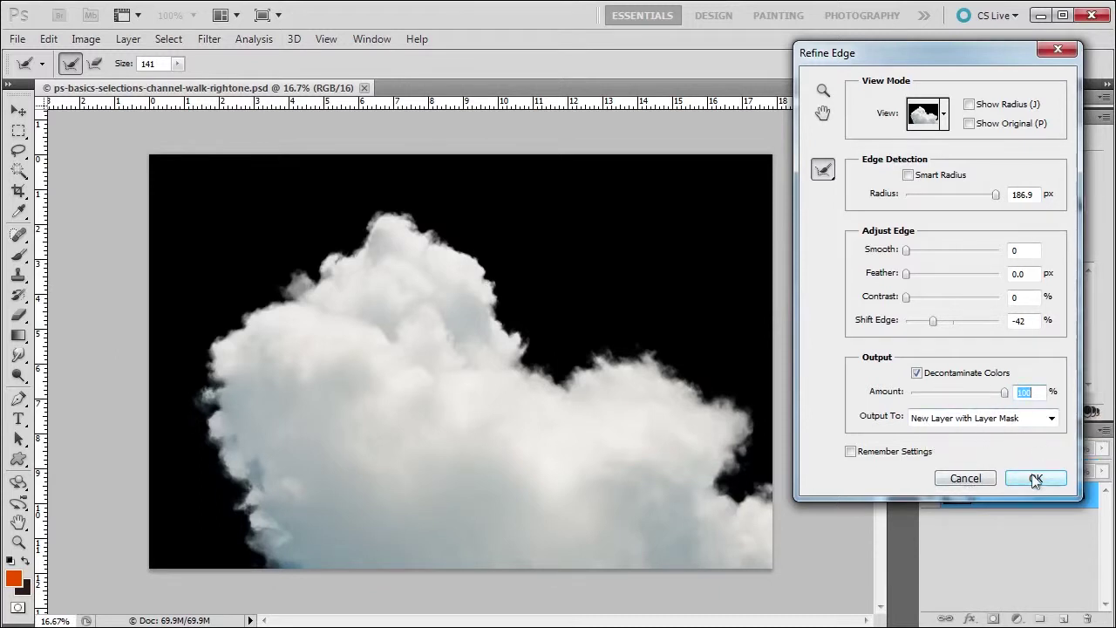
left_click(1035, 480)
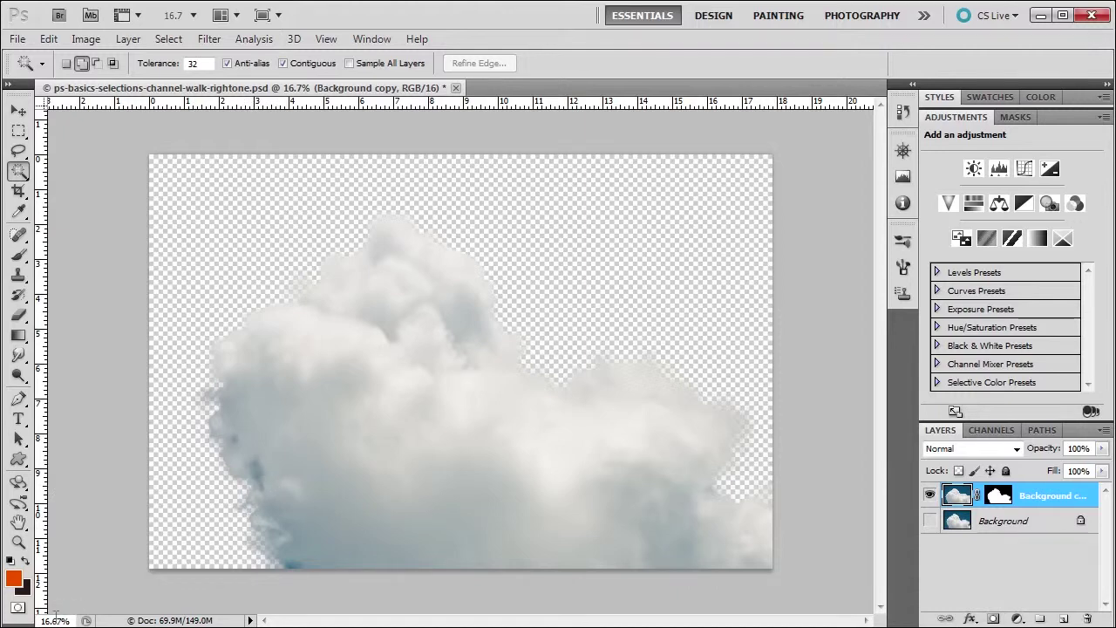
Add an orange (e37f1e) Solid Color fill layer and move it below the cloud layer with Ctrl+[.
left_click(1018, 621)
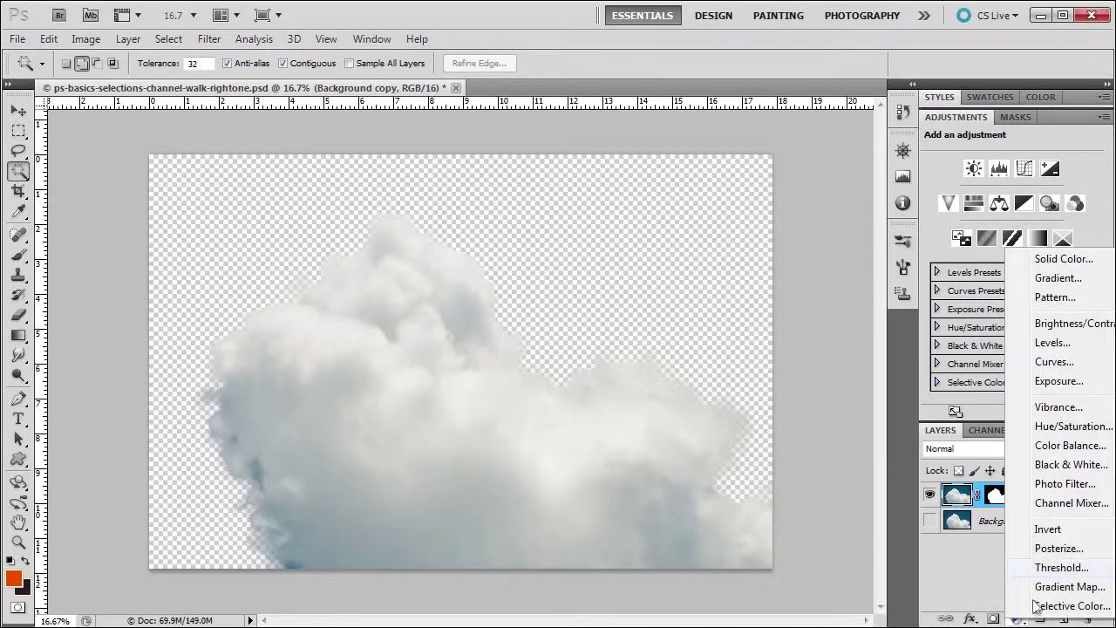
left_click(1049, 260)
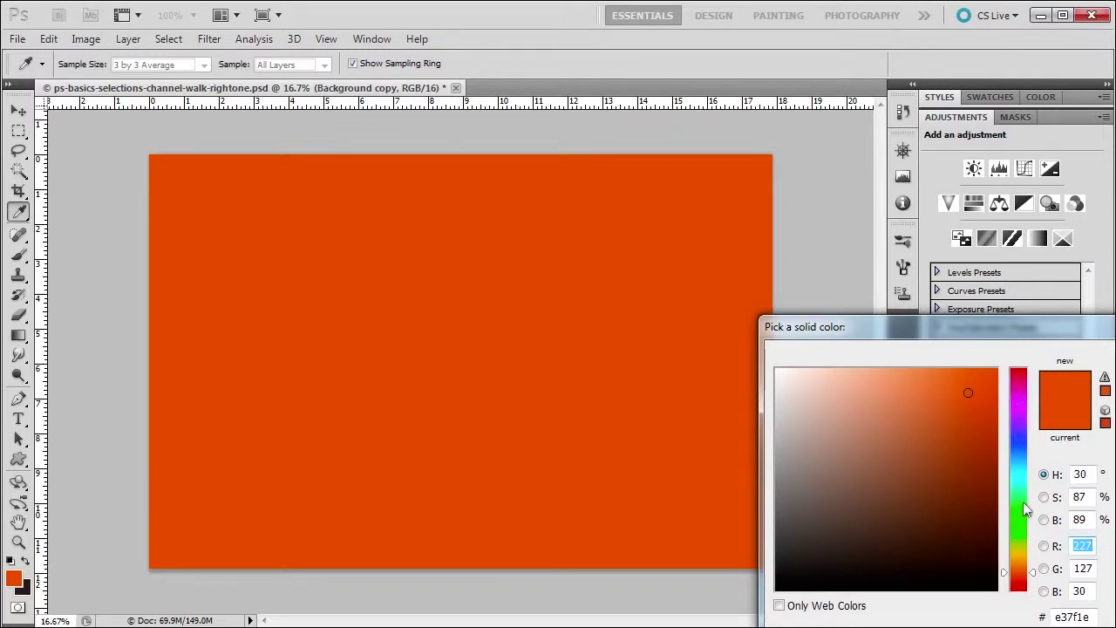
key("Return")
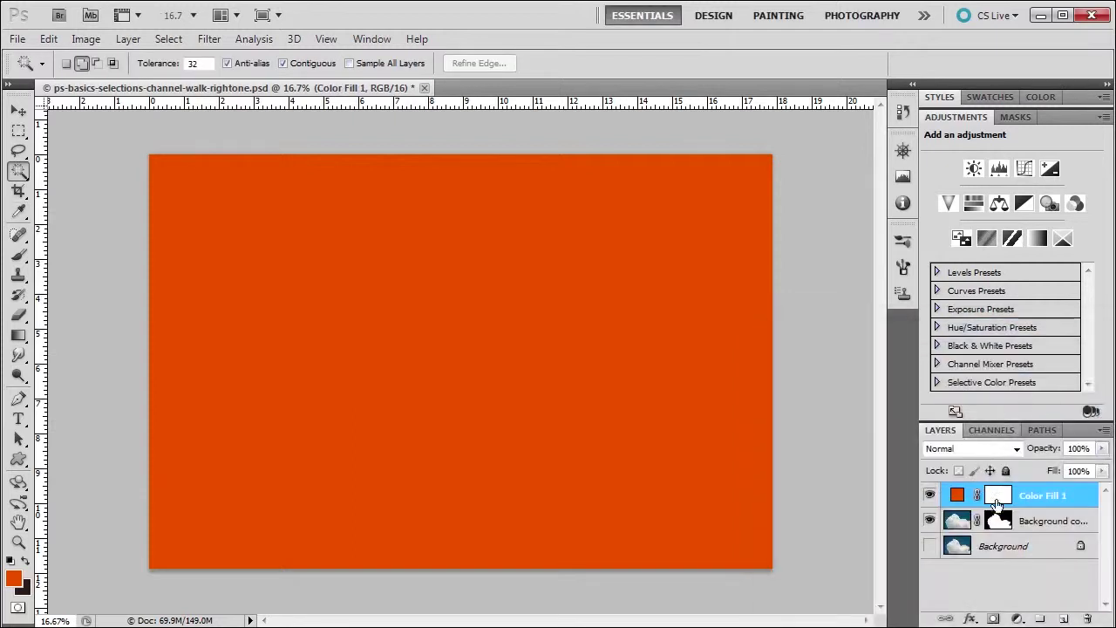
key("ctrl+bracketleft")
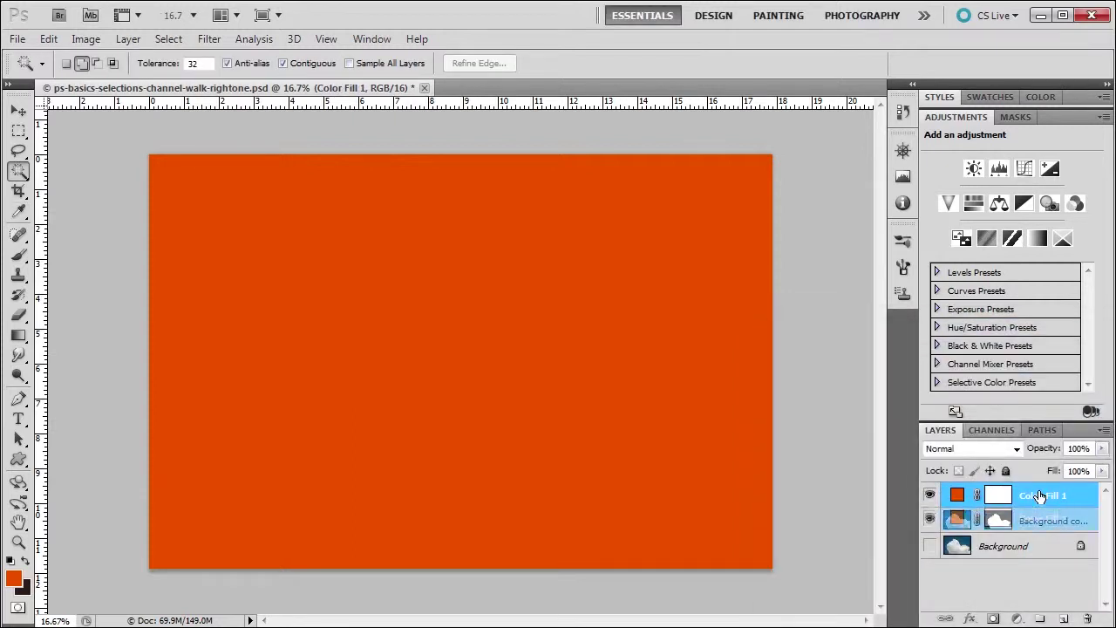